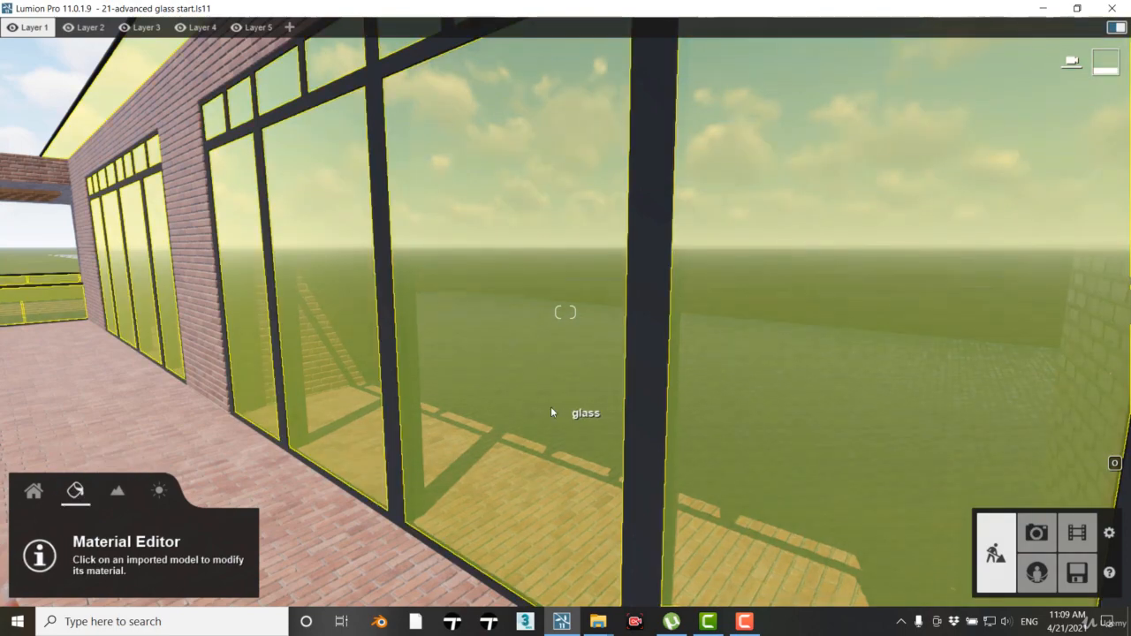
# Assign the pureglass Glass Advanced material to the villa's window panes
pyautogui.click(533, 409)
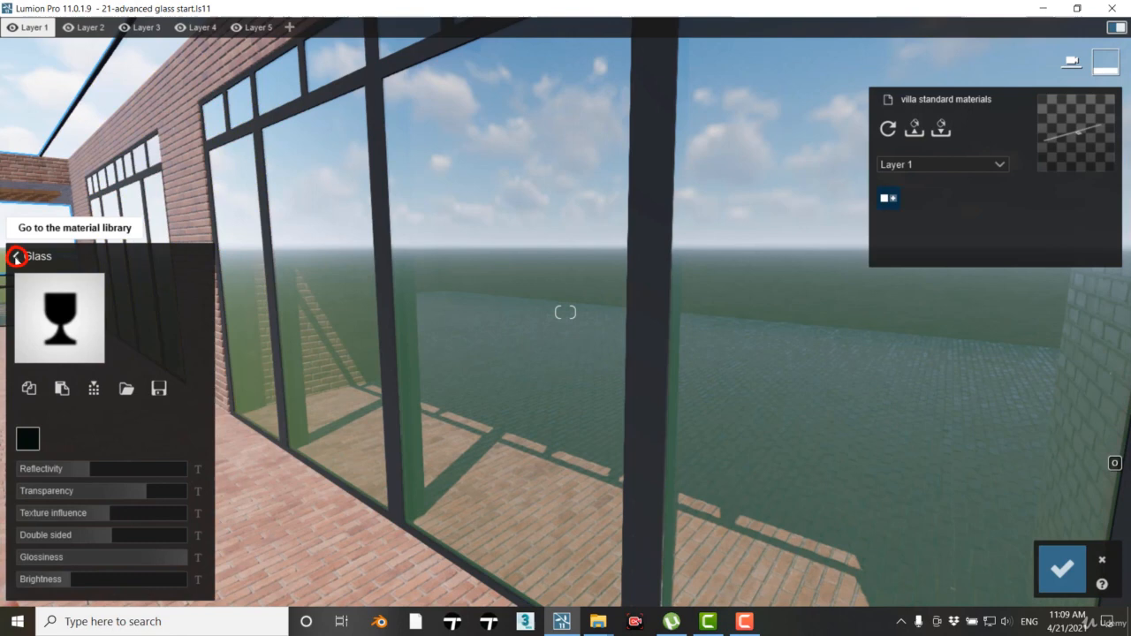
pyautogui.click(16, 257)
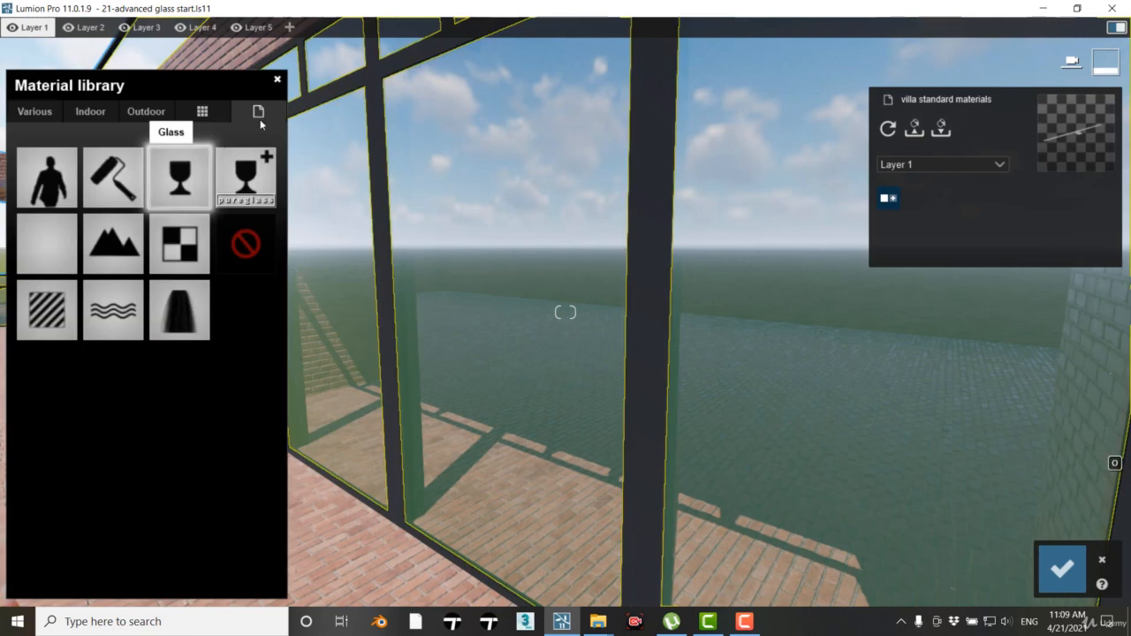
pyautogui.click(247, 177)
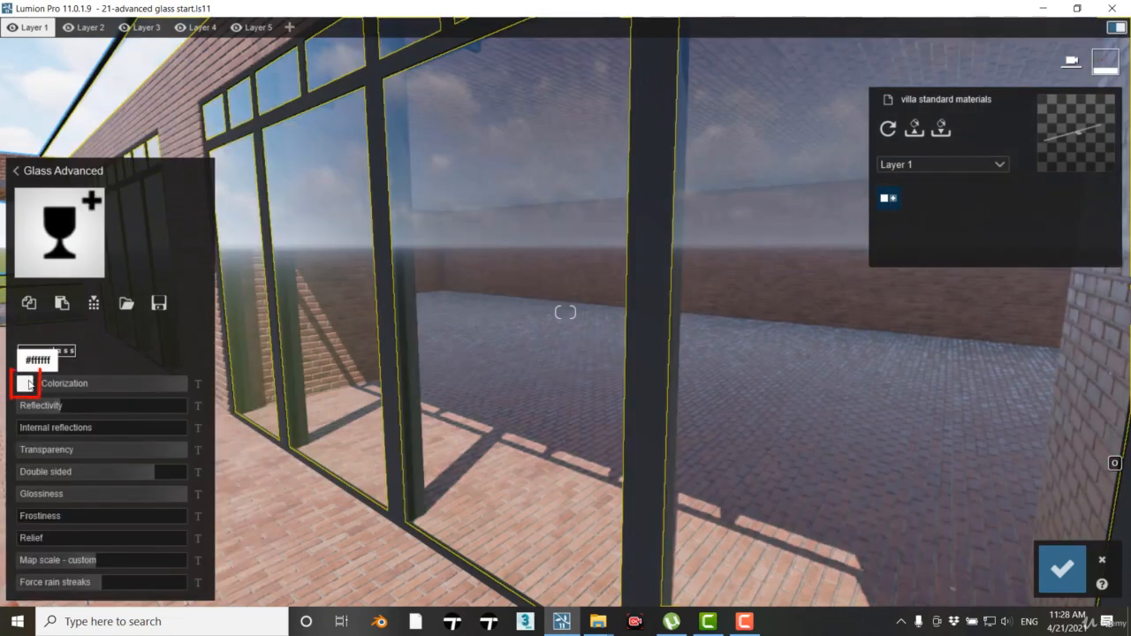
# Tint the window glass a light, moderately saturated green
pyautogui.click(27, 385)
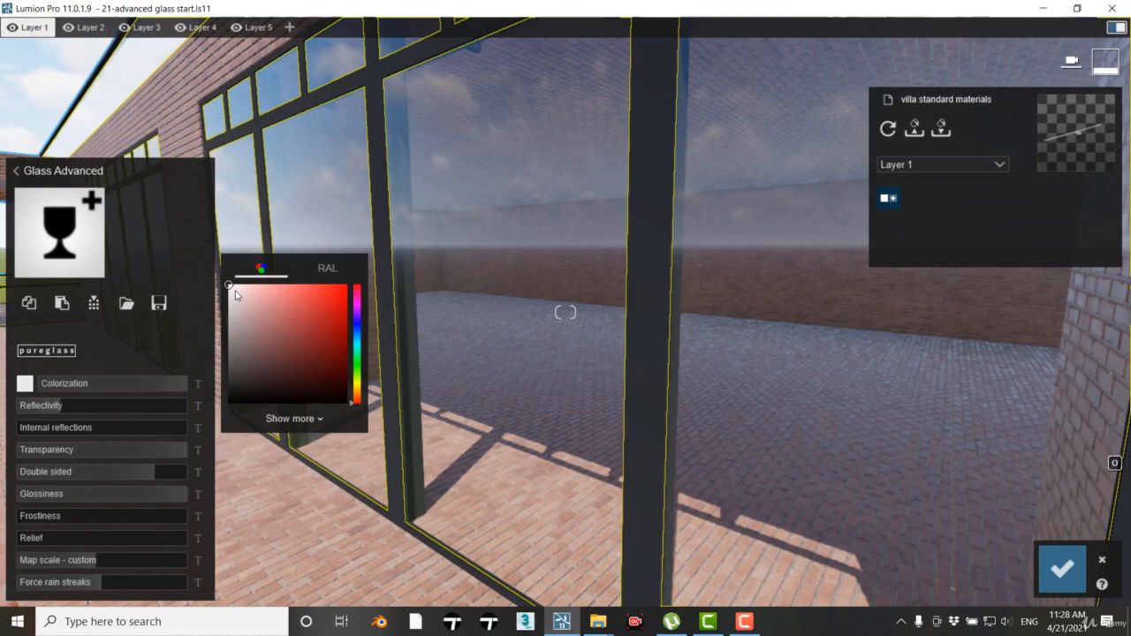
pyautogui.moveTo(230, 286); pyautogui.dragTo(266, 289)
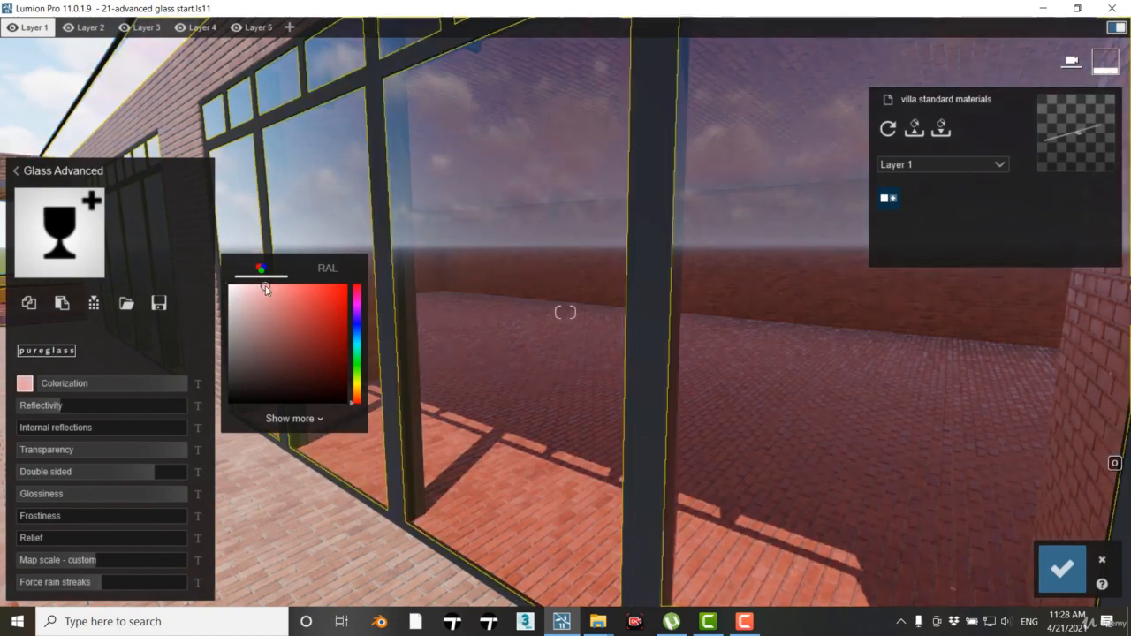
pyautogui.moveTo(356, 400); pyautogui.dragTo(359, 363)
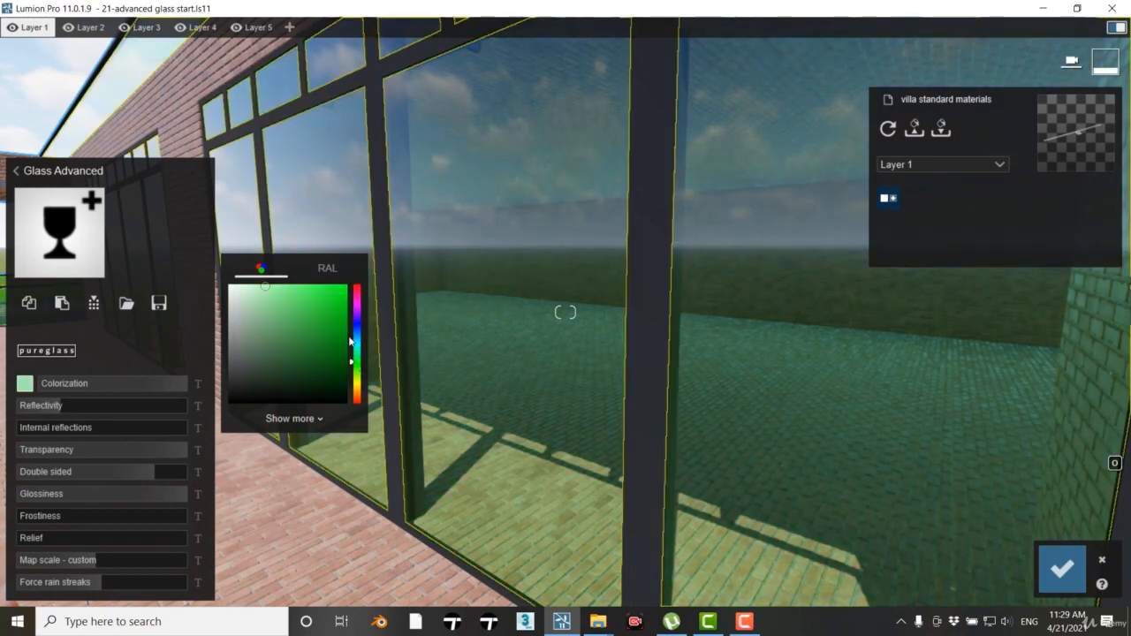
pyautogui.click(347, 353)
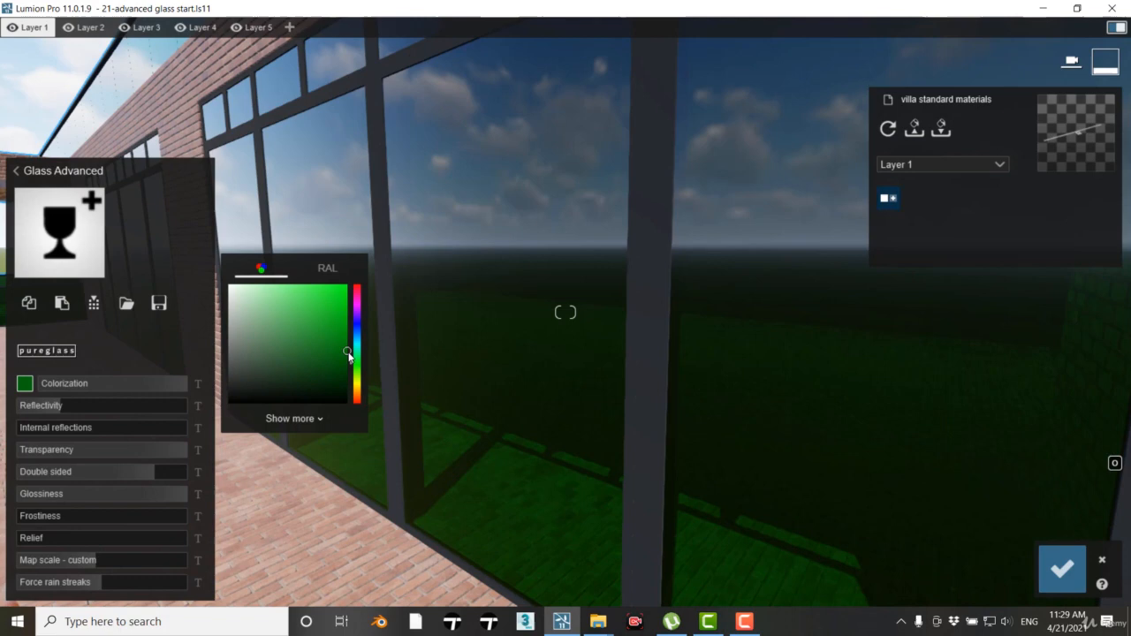
pyautogui.moveTo(356, 330); pyautogui.dragTo(360, 364)
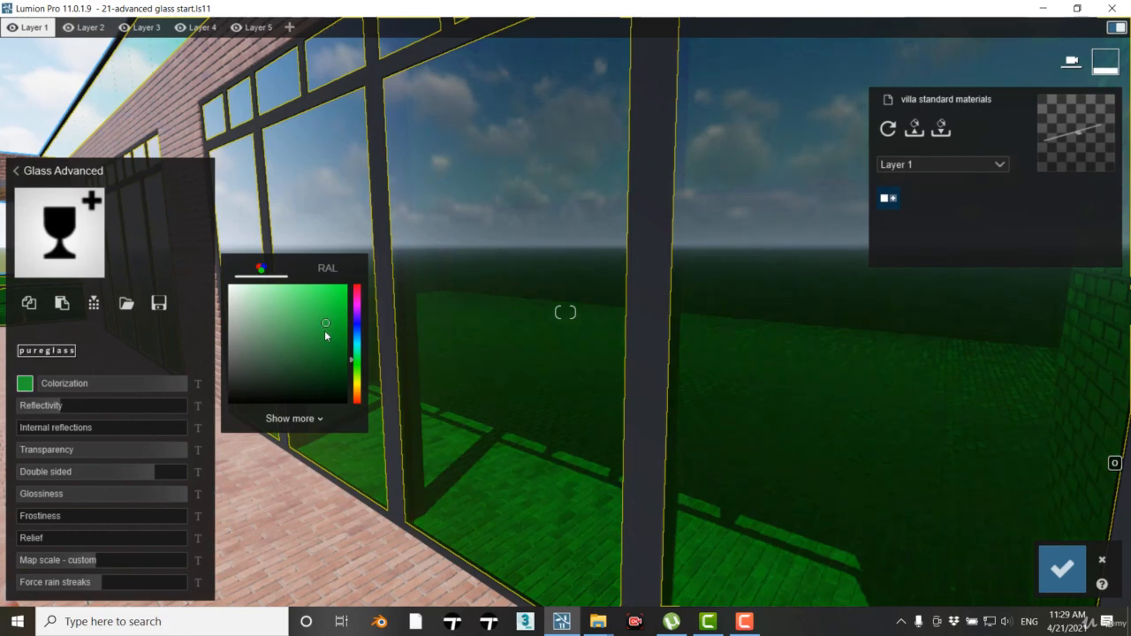
pyautogui.moveTo(324, 331); pyautogui.dragTo(301, 294)
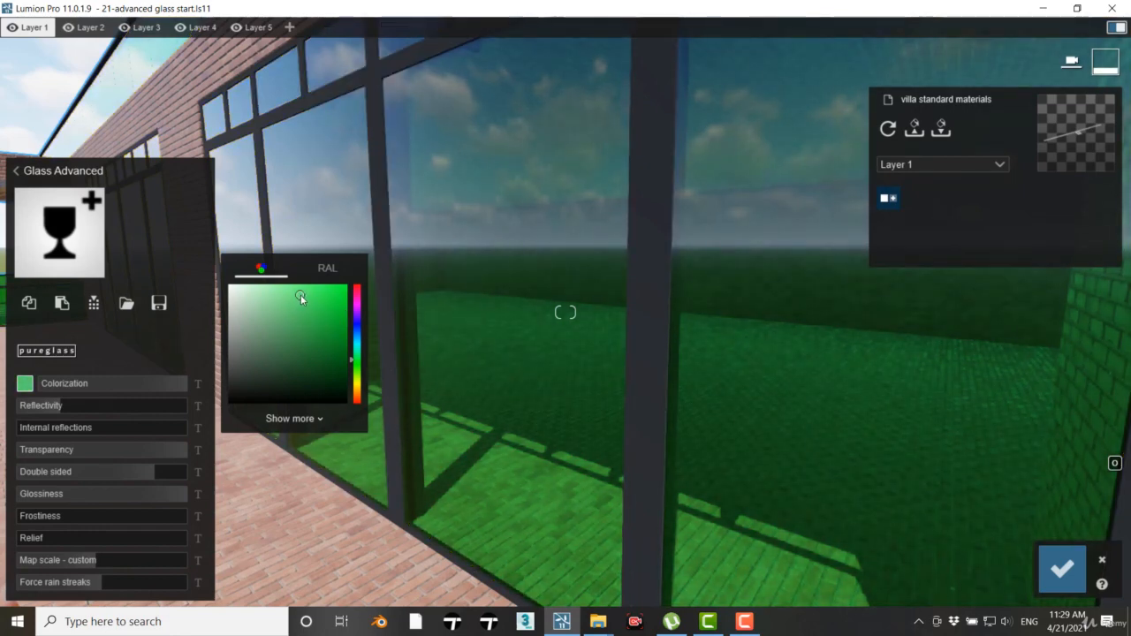
pyautogui.click(171, 338)
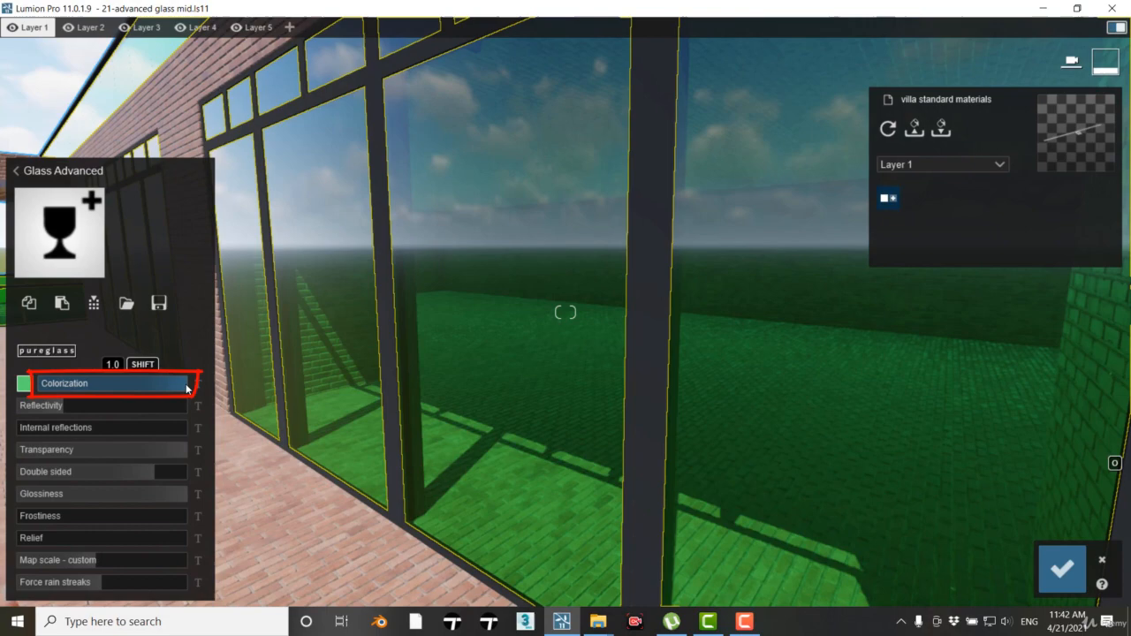
# Set the glass Colorization to 1.0 and Internal reflections to 0.0, with a slightly lower Reflectivity
pyautogui.moveTo(186, 387)
pyautogui.mouseDown()
pyautogui.moveTo(23, 387)
pyautogui.moveTo(196, 395)
pyautogui.moveTo(22, 389)
pyautogui.moveTo(197, 399)
pyautogui.mouseUp()
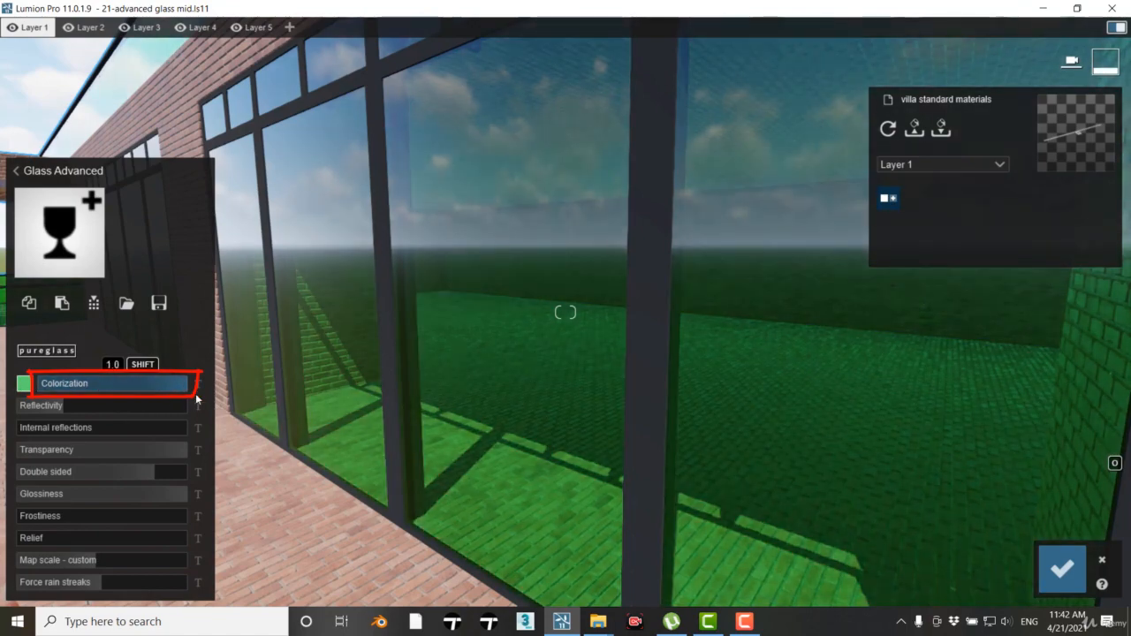
pyautogui.moveTo(64, 409)
pyautogui.mouseDown()
pyautogui.moveTo(230, 416)
pyautogui.moveTo(40, 405)
pyautogui.moveTo(235, 426)
pyautogui.moveTo(53, 405)
pyautogui.mouseUp()
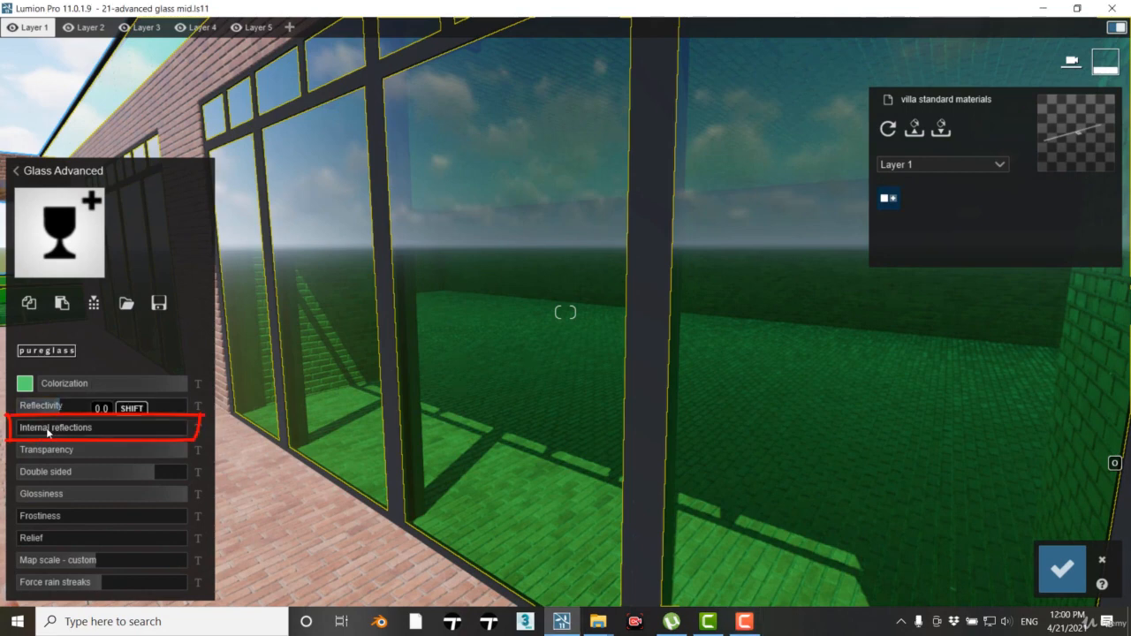
pyautogui.moveTo(24, 432); pyautogui.dragTo(3, 449)
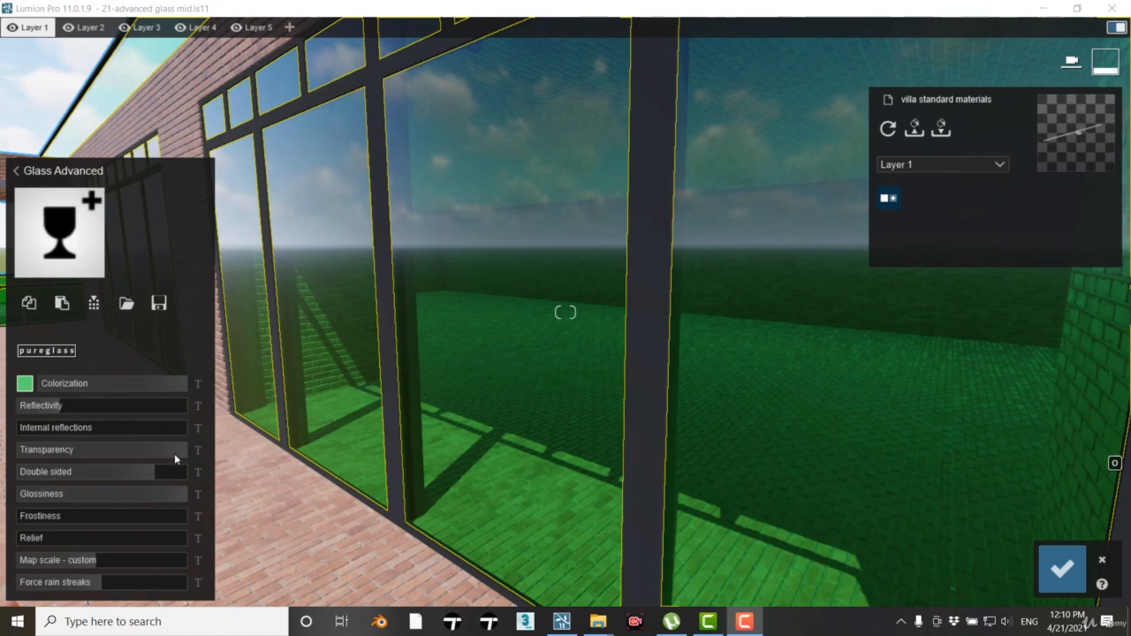
# Try the glass with Transparency at 0.0, and return it to full transparency
pyautogui.click(187, 455)
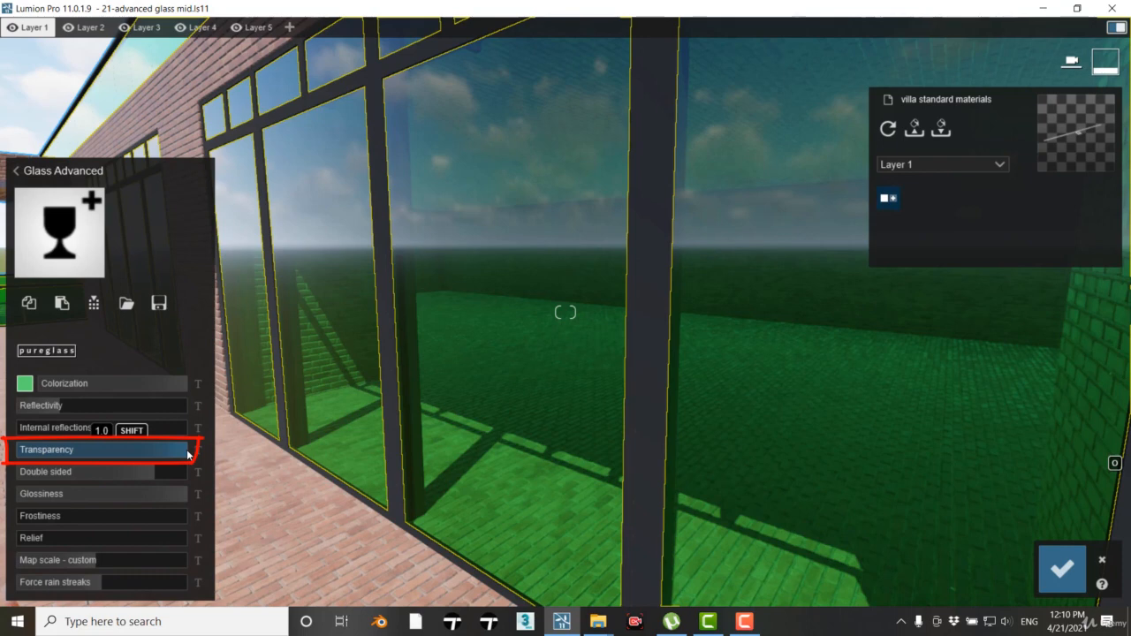
pyautogui.moveTo(187, 454); pyautogui.dragTo(11, 449)
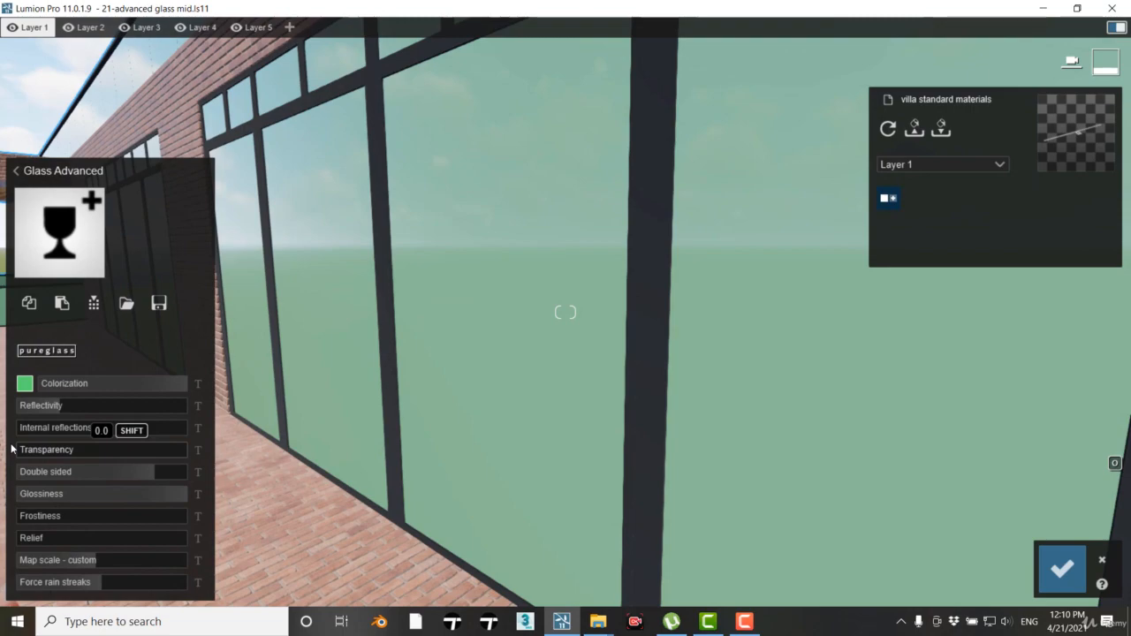
pyautogui.moveTo(12, 449); pyautogui.dragTo(177, 455)
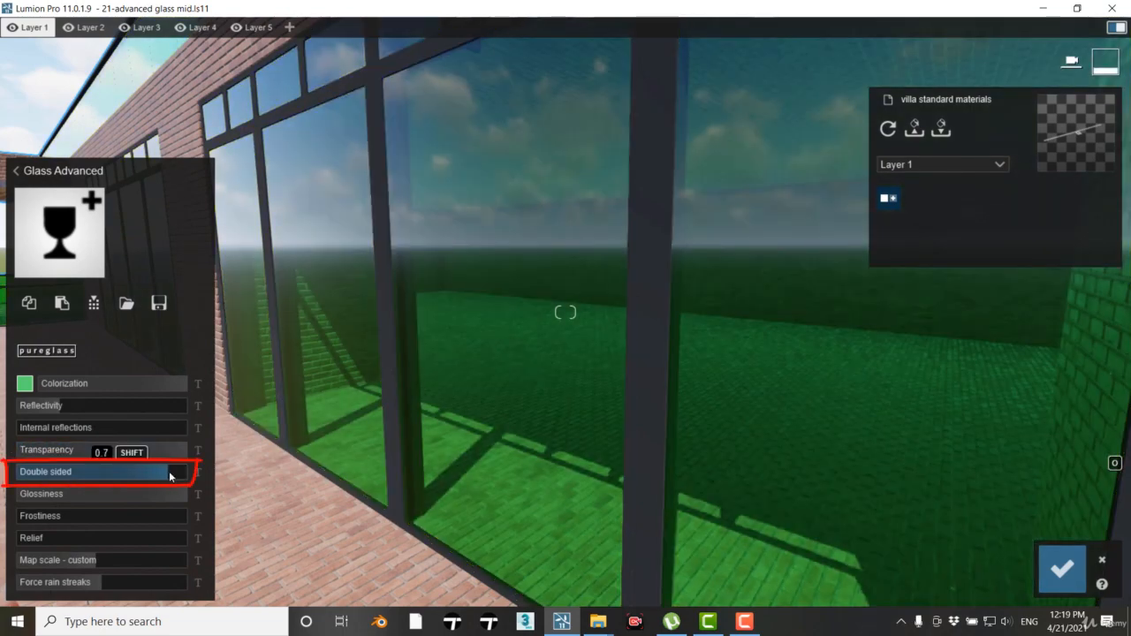
# Compare the glass from inside and outside the building, and raise its Double sided setting close to maximum
pyautogui.moveTo(171, 476)
pyautogui.mouseDown()
pyautogui.moveTo(144, 470)
pyautogui.moveTo(154, 478)
pyautogui.mouseUp()
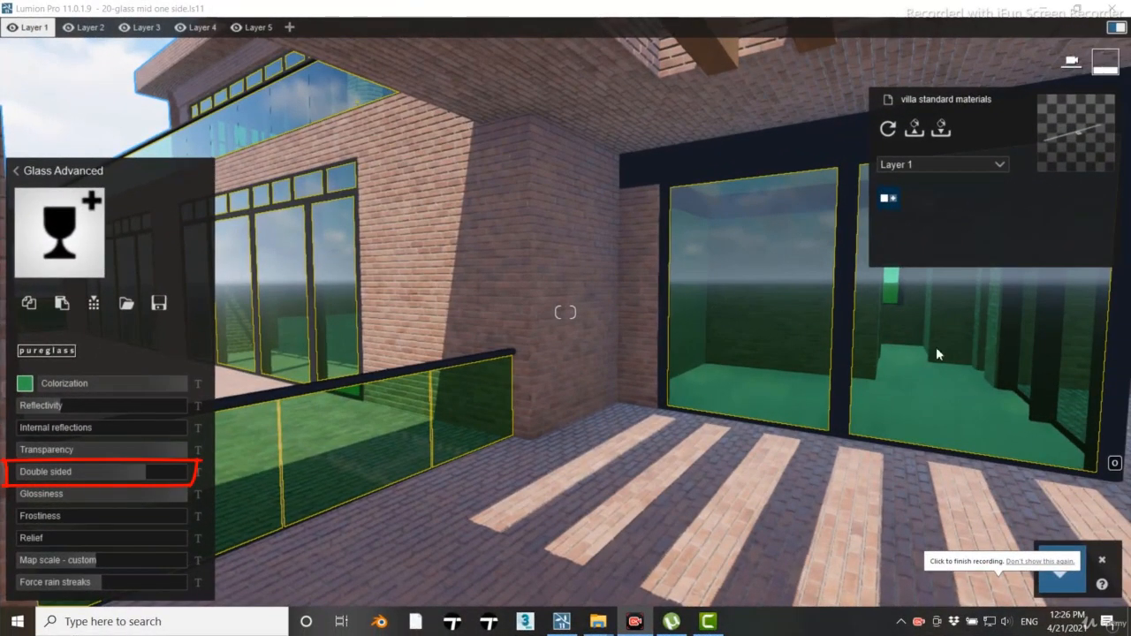
pyautogui.moveTo(883, 345); pyautogui.dragTo(667, 325, button='right')
pyautogui.press('w')
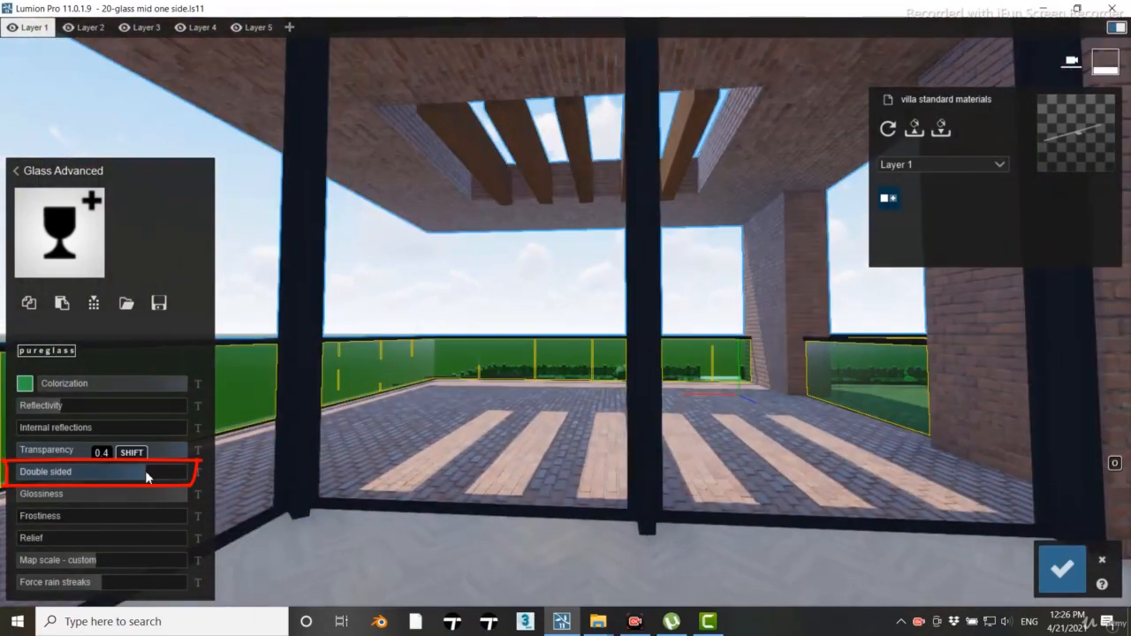
pyautogui.moveTo(146, 478); pyautogui.dragTo(152, 477)
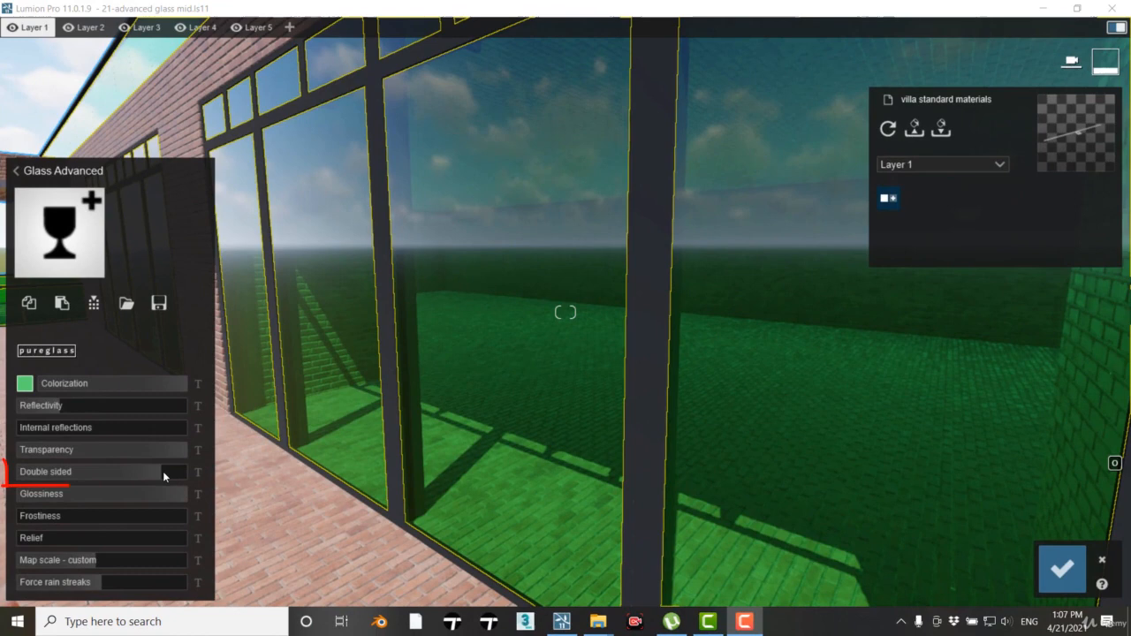
pyautogui.moveTo(164, 478)
pyautogui.mouseDown()
pyautogui.moveTo(212, 475)
pyautogui.moveTo(162, 474)
pyautogui.moveTo(203, 476)
pyautogui.moveTo(180, 469)
pyautogui.mouseUp()
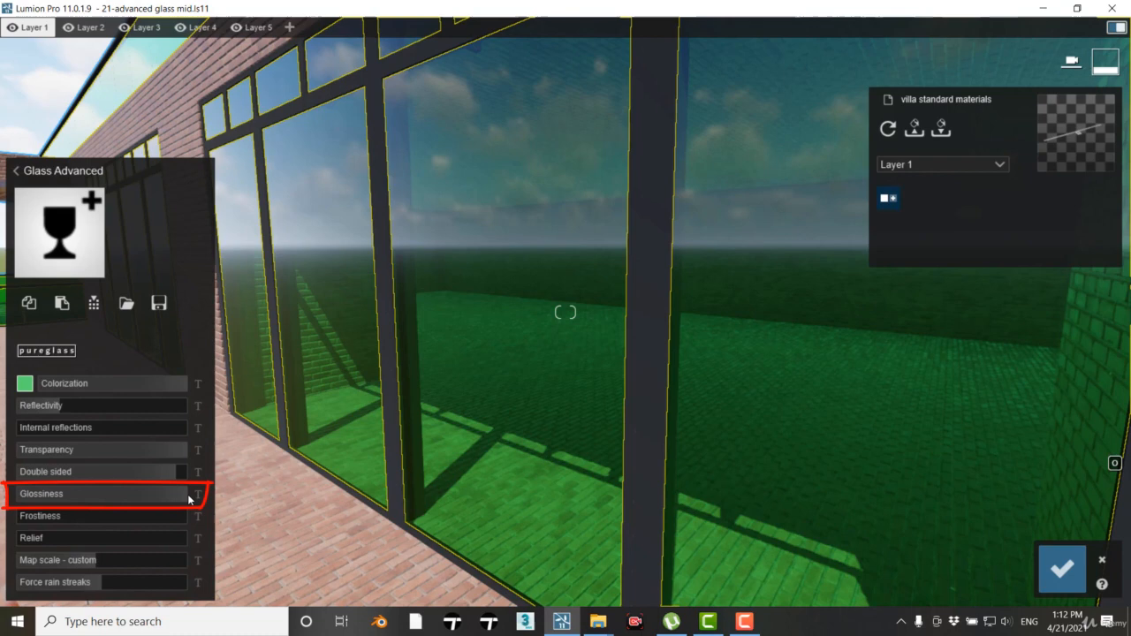
# Frost the glass lightly, with Frostiness somewhat over a third and Glossiness slightly below its maximum
pyautogui.moveTo(189, 499); pyautogui.dragTo(186, 499)
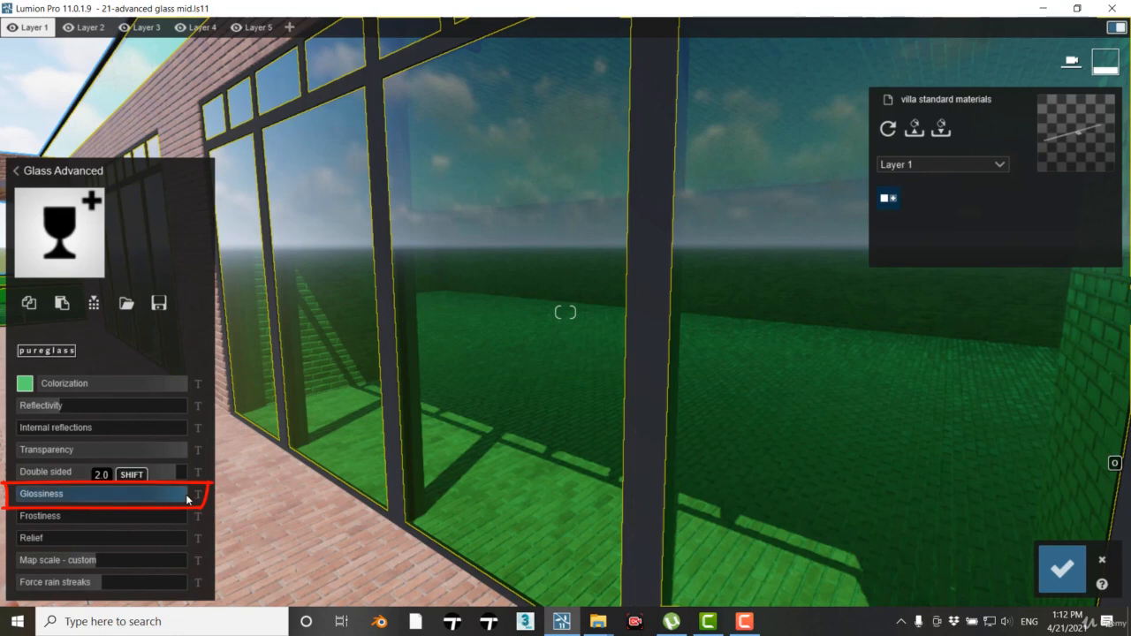
pyautogui.moveTo(187, 499)
pyautogui.mouseDown()
pyautogui.moveTo(1, 493)
pyautogui.moveTo(150, 504)
pyautogui.mouseUp()
pyautogui.moveTo(42, 516)
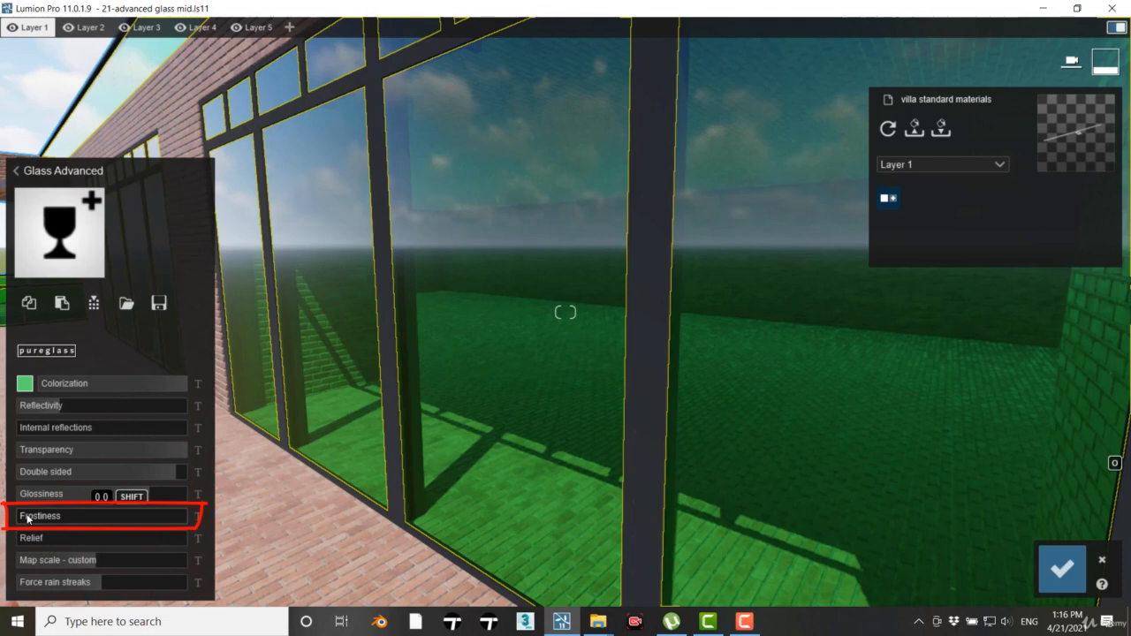
pyautogui.moveTo(28, 519); pyautogui.dragTo(142, 521)
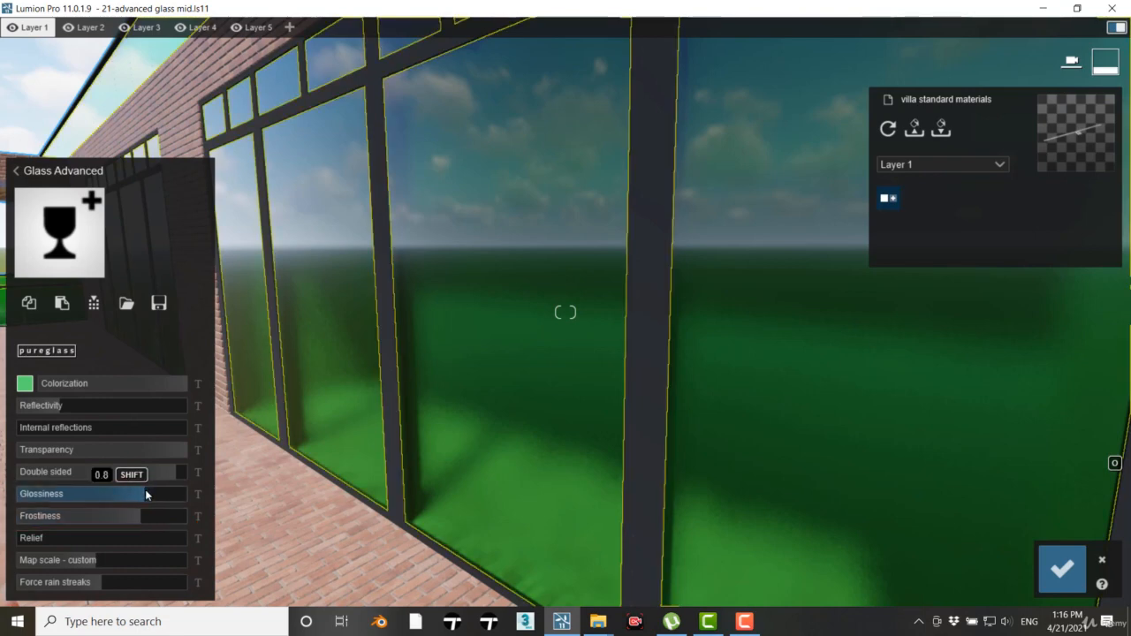
pyautogui.moveTo(122, 495); pyautogui.dragTo(153, 494)
pyautogui.click(82, 518)
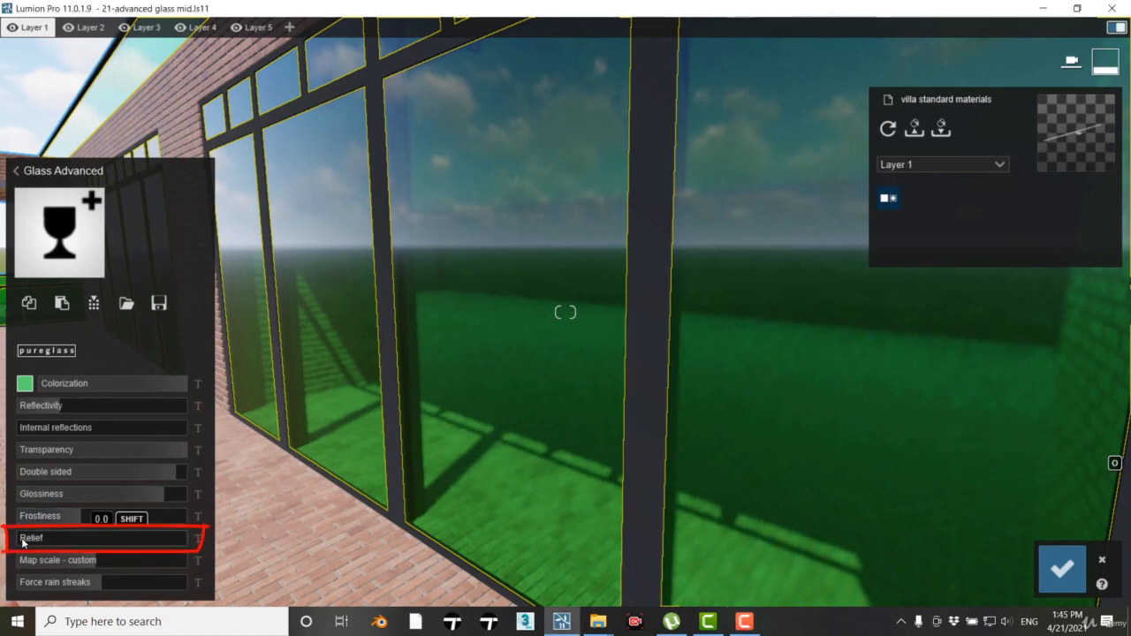
# Give the glass surface a faint waviness with a low Relief and a Map scale near maximum
pyautogui.moveTo(25, 542); pyautogui.dragTo(161, 546)
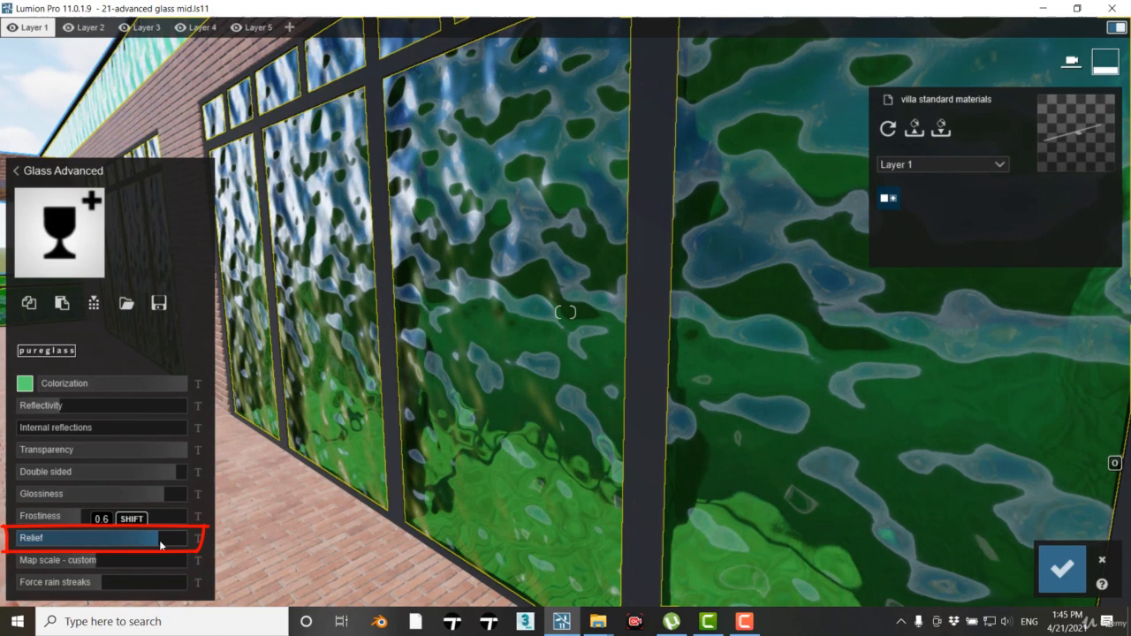
pyautogui.moveTo(159, 540); pyautogui.dragTo(157, 552)
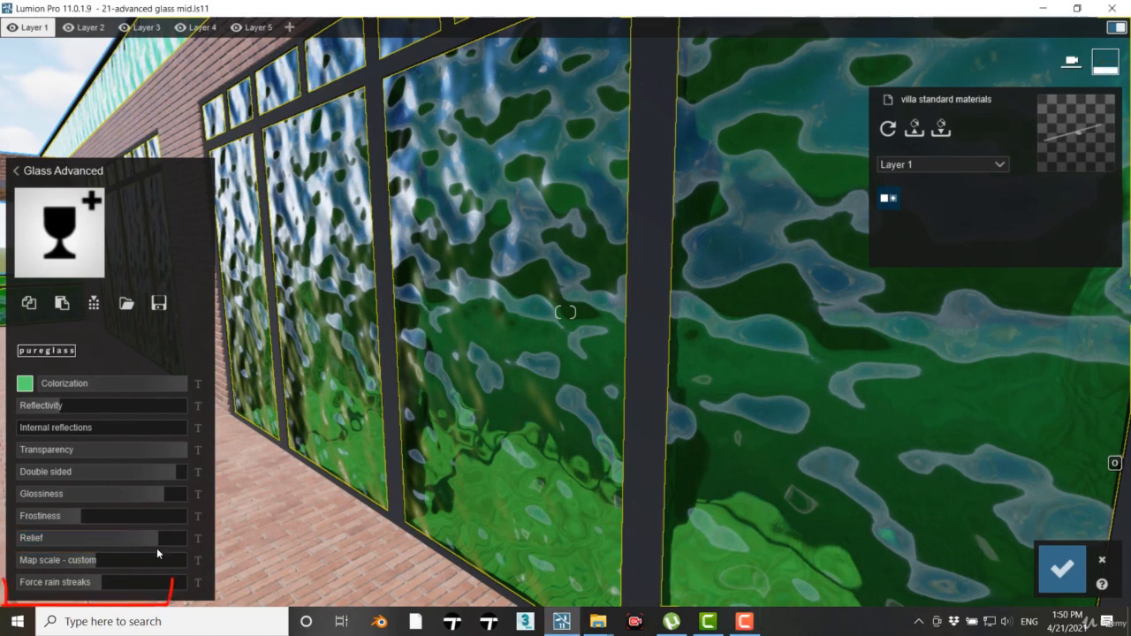
pyautogui.moveTo(94, 558)
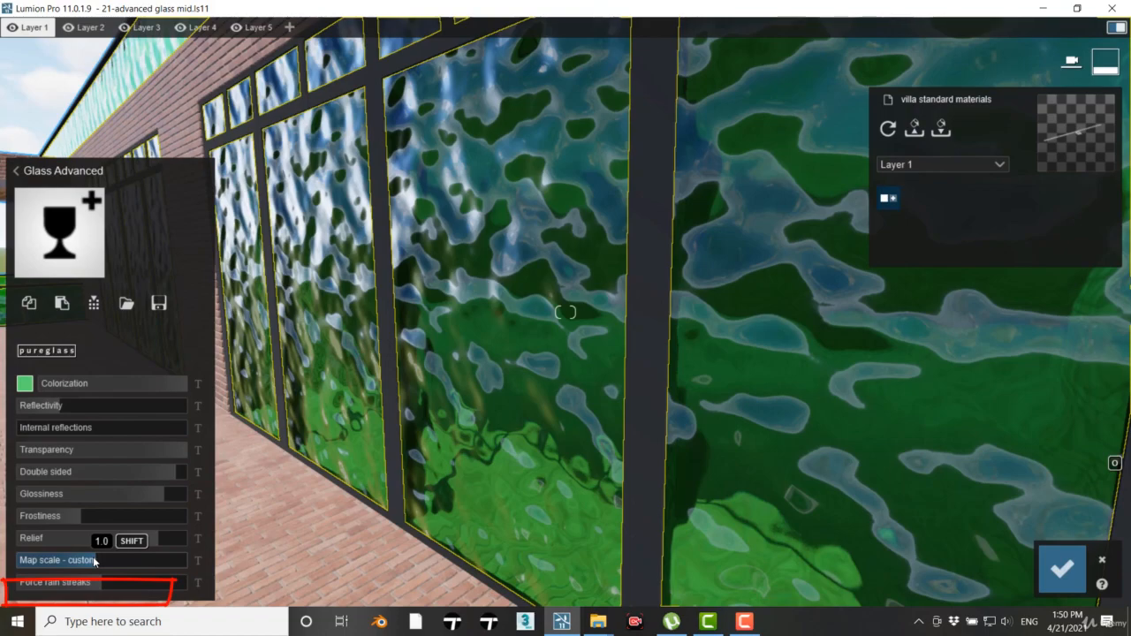
pyautogui.moveTo(93, 560); pyautogui.dragTo(33, 566)
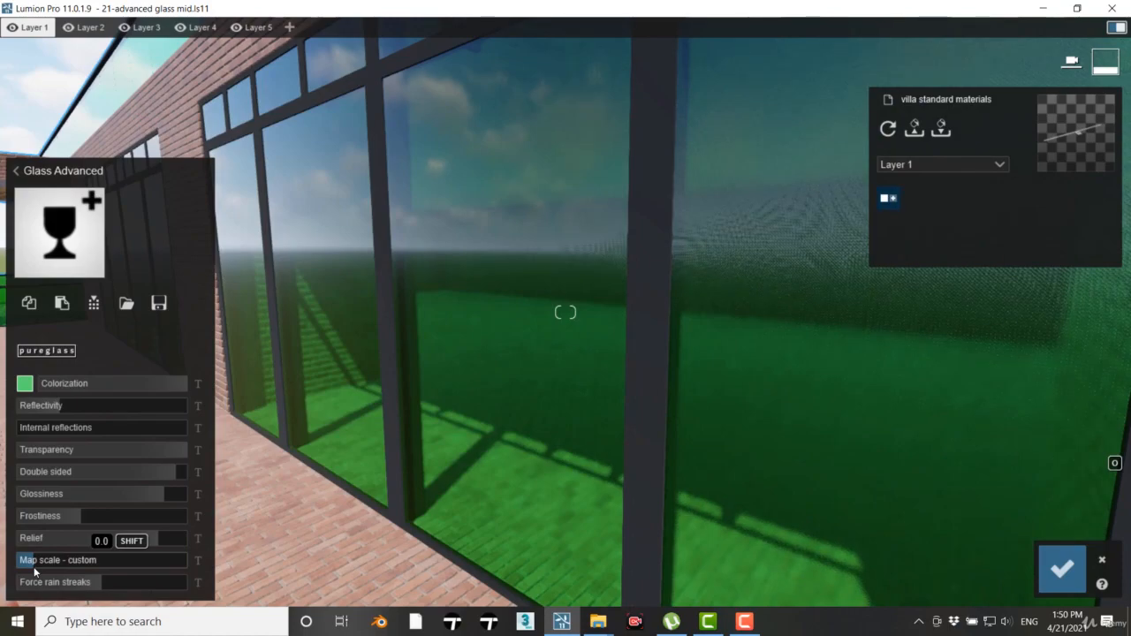
pyautogui.moveTo(34, 566); pyautogui.dragTo(216, 564)
pyautogui.moveTo(140, 543); pyautogui.dragTo(95, 543)
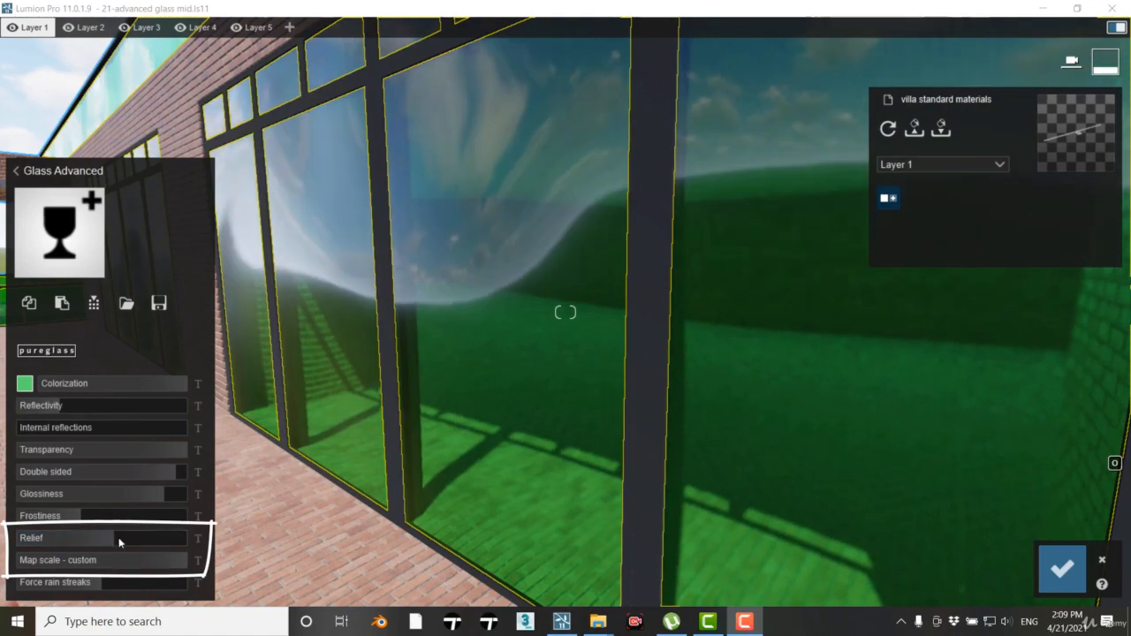
pyautogui.moveTo(119, 537)
pyautogui.mouseDown()
pyautogui.moveTo(170, 540)
pyautogui.moveTo(171, 565)
pyautogui.moveTo(144, 539)
pyautogui.moveTo(92, 541)
pyautogui.moveTo(125, 548)
pyautogui.mouseUp()
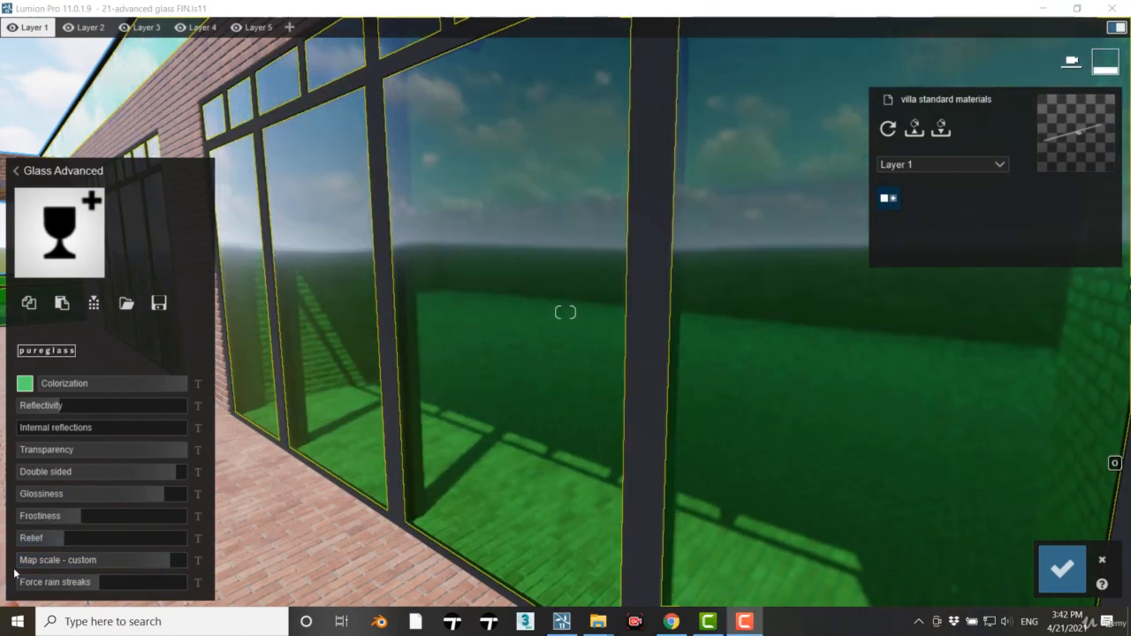
# Set Force rain streaks of the glass to 0.8 and save the material changes
pyautogui.click(25, 594)
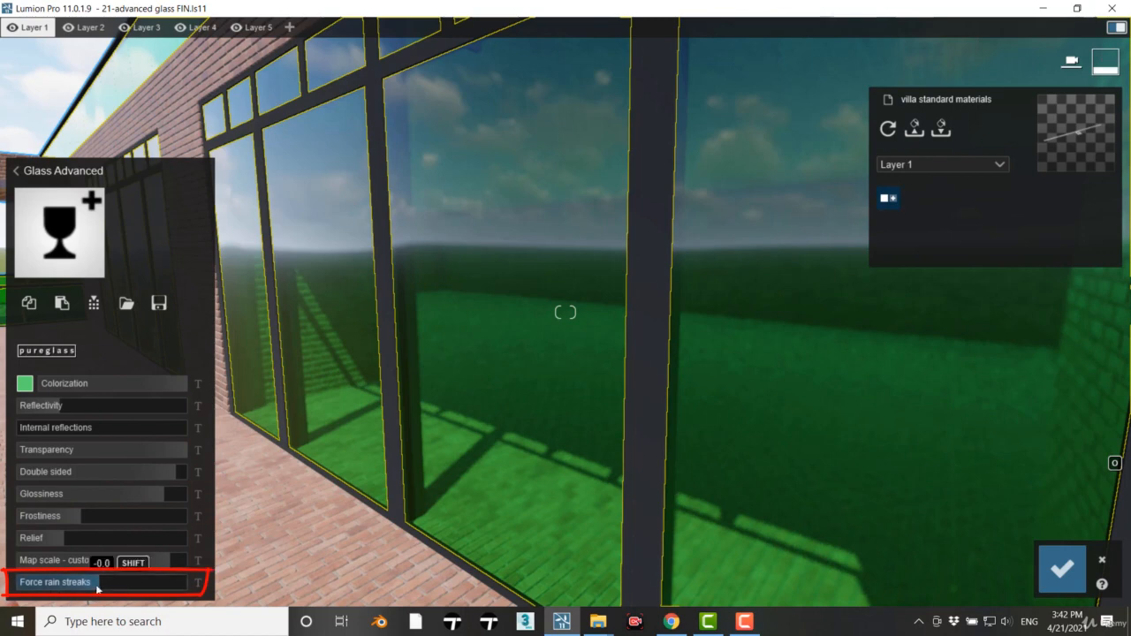
pyautogui.moveTo(97, 589); pyautogui.dragTo(175, 589)
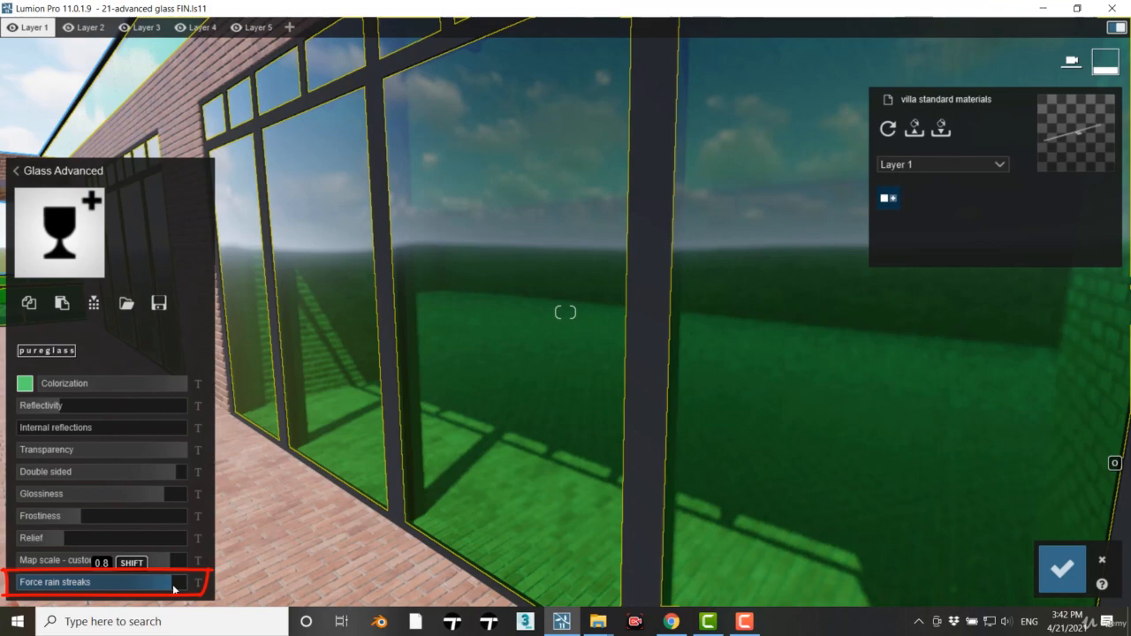
pyautogui.click(1078, 582)
# Store the current view as photo 2 in Photo mode and add the Precipitation weather effect to it
pyautogui.click(1034, 534)
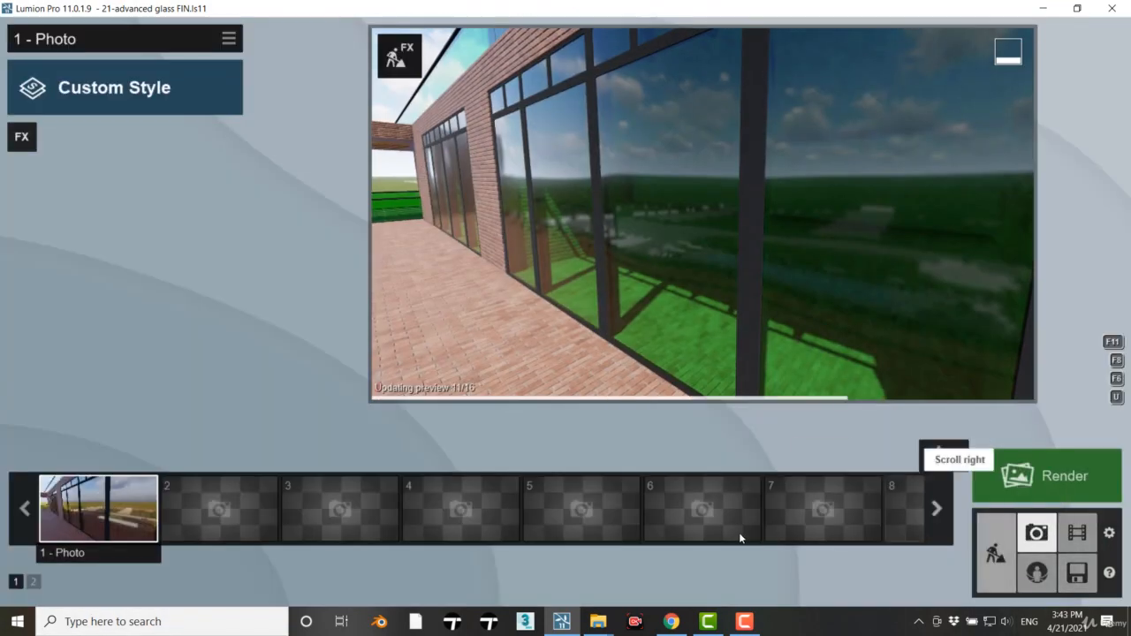
pyautogui.click(218, 457)
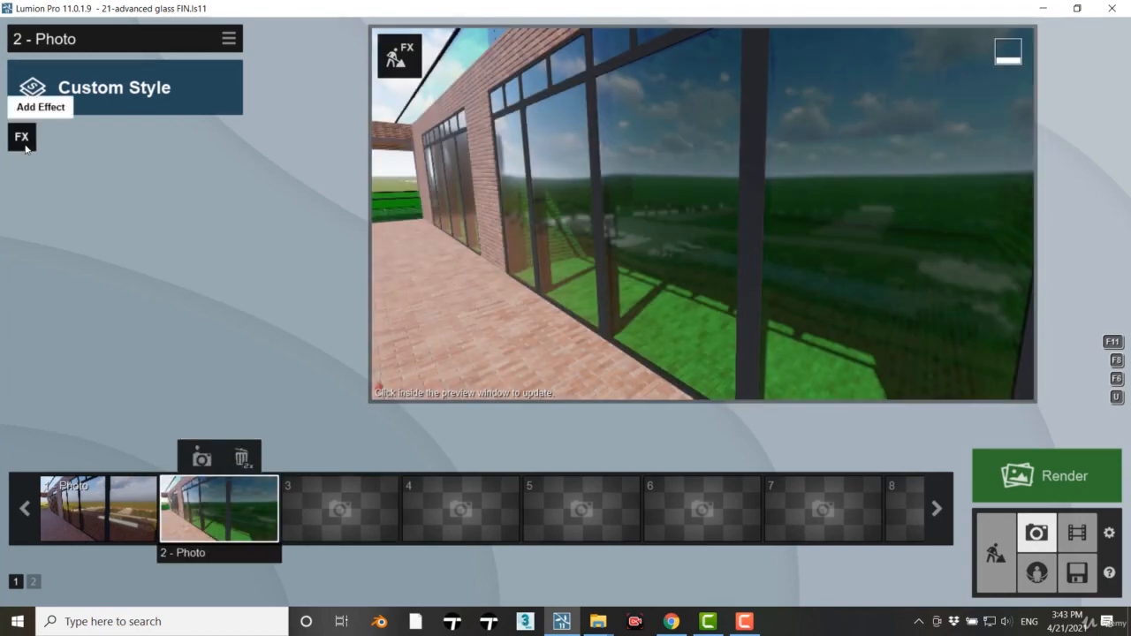
pyautogui.click(23, 138)
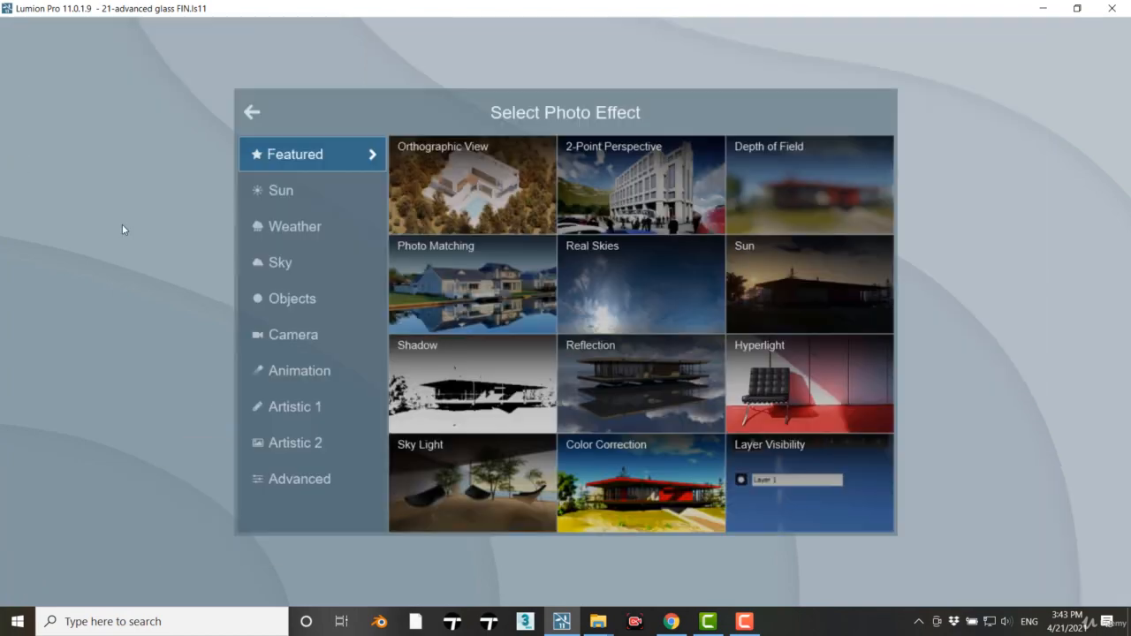
pyautogui.click(252, 228)
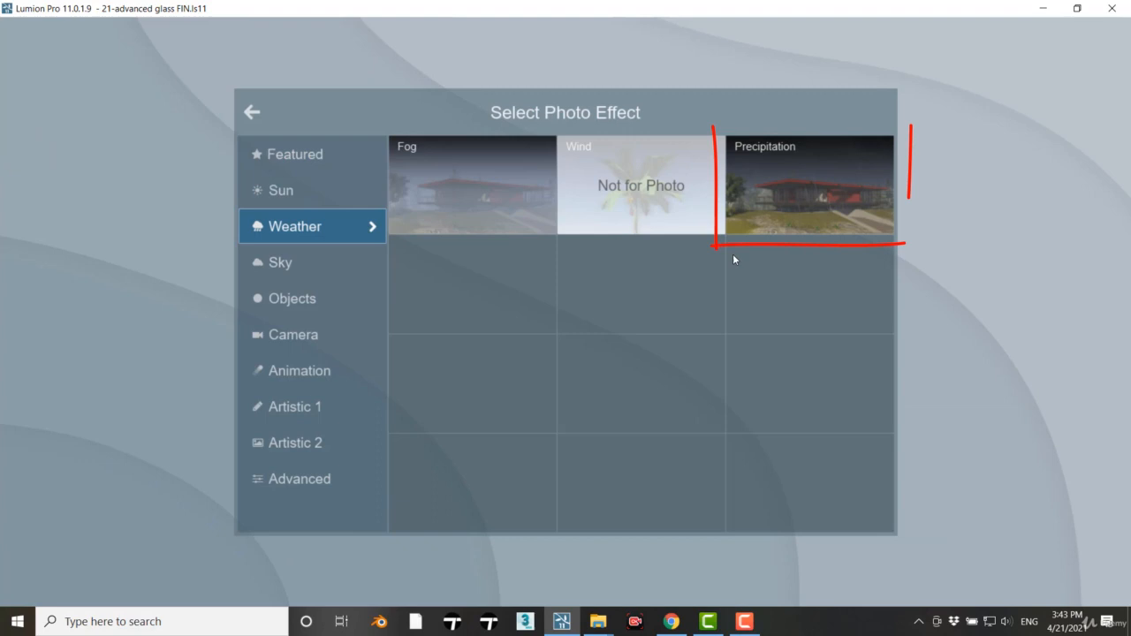
pyautogui.click(771, 209)
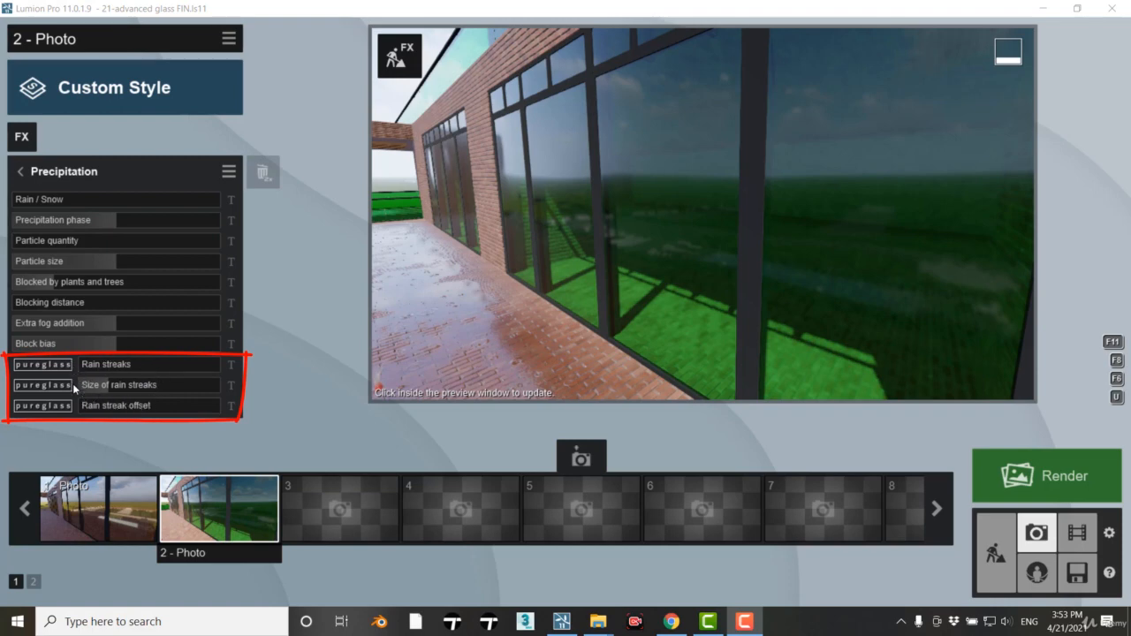
# Raise Rain streaks to about half, enlarge the Size of rain streaks and set Rain streak offset to 1.0
pyautogui.moveTo(82, 364); pyautogui.dragTo(167, 366)
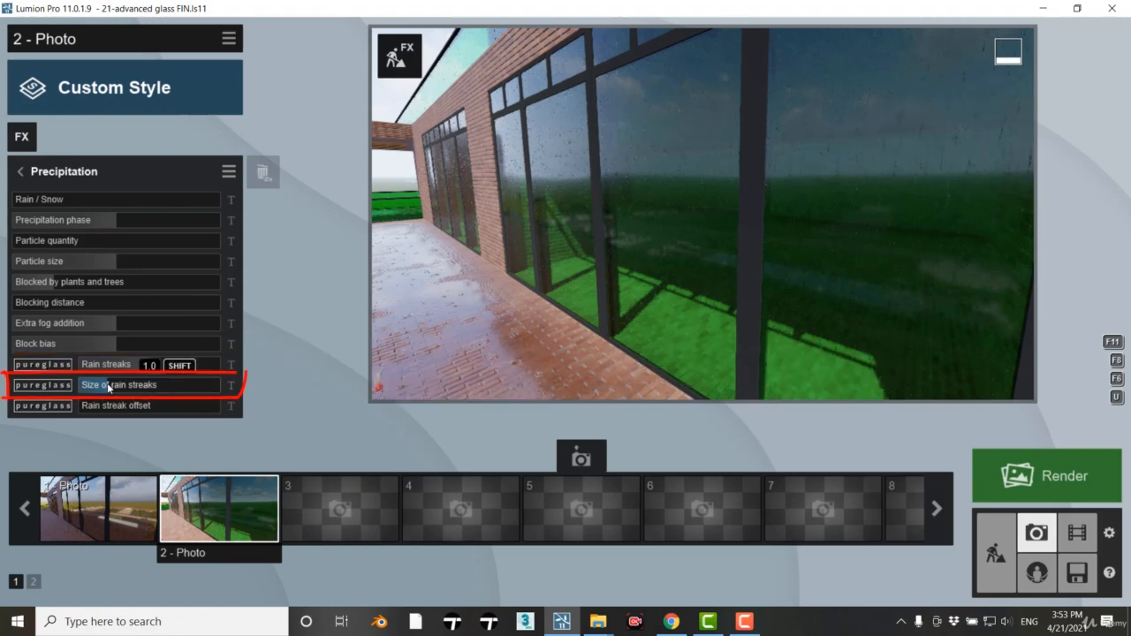
pyautogui.moveTo(107, 386); pyautogui.dragTo(188, 390)
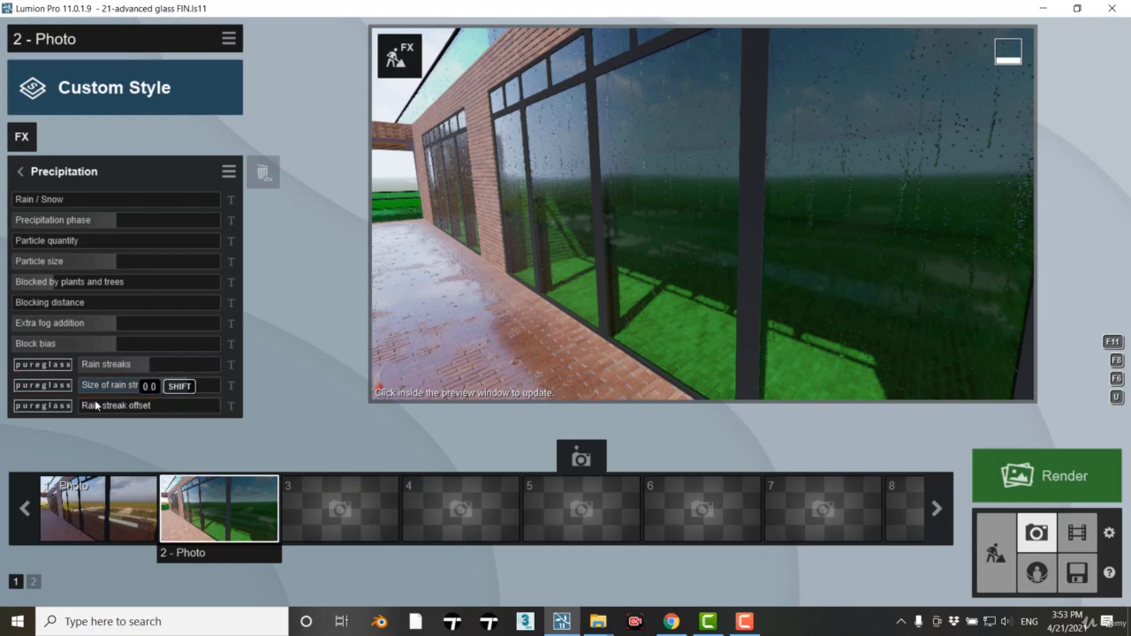
pyautogui.moveTo(132, 409); pyautogui.dragTo(225, 407)
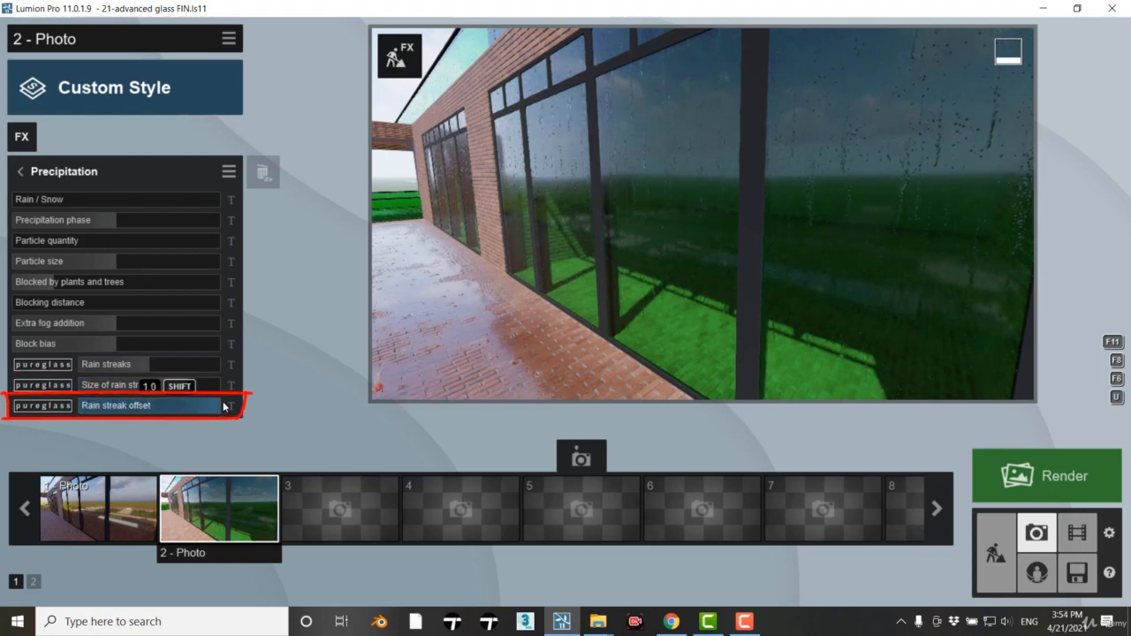